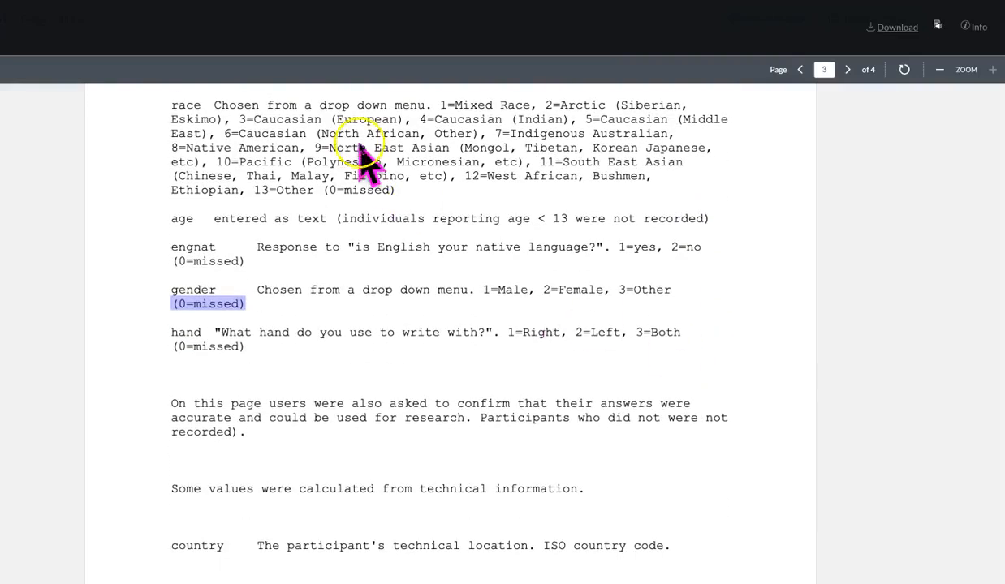
Highlight the "(0=missed)" code in the codebook entries for race, engnat, gender and hand.
double_click(363, 188)
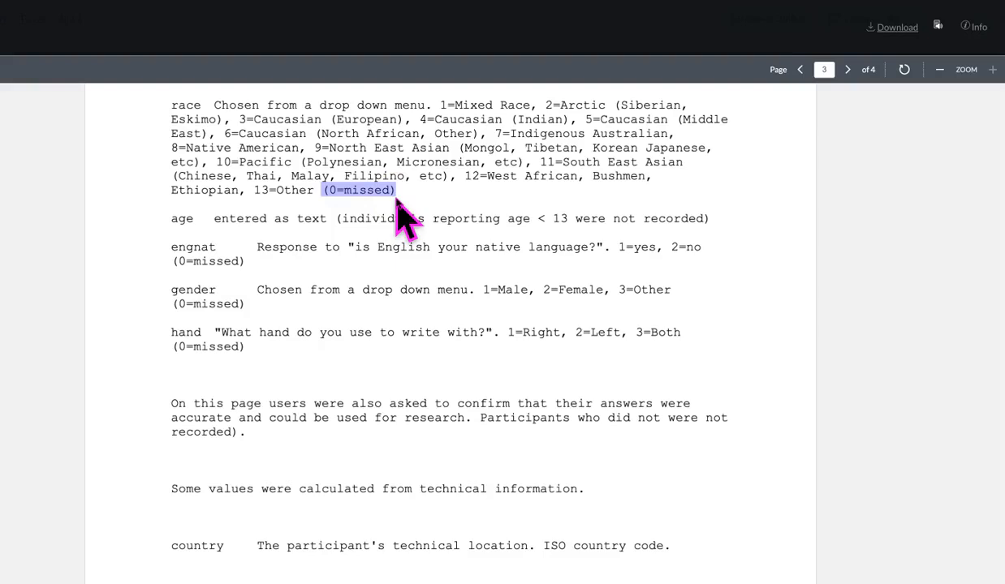
double_click(214, 260)
triple_click(215, 258)
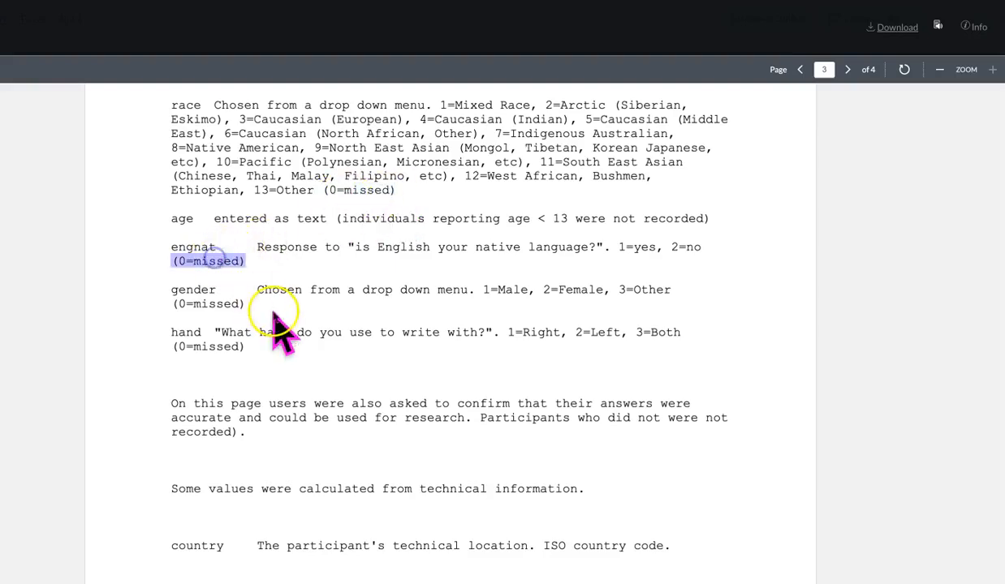
double_click(204, 303)
triple_click(204, 302)
double_click(215, 348)
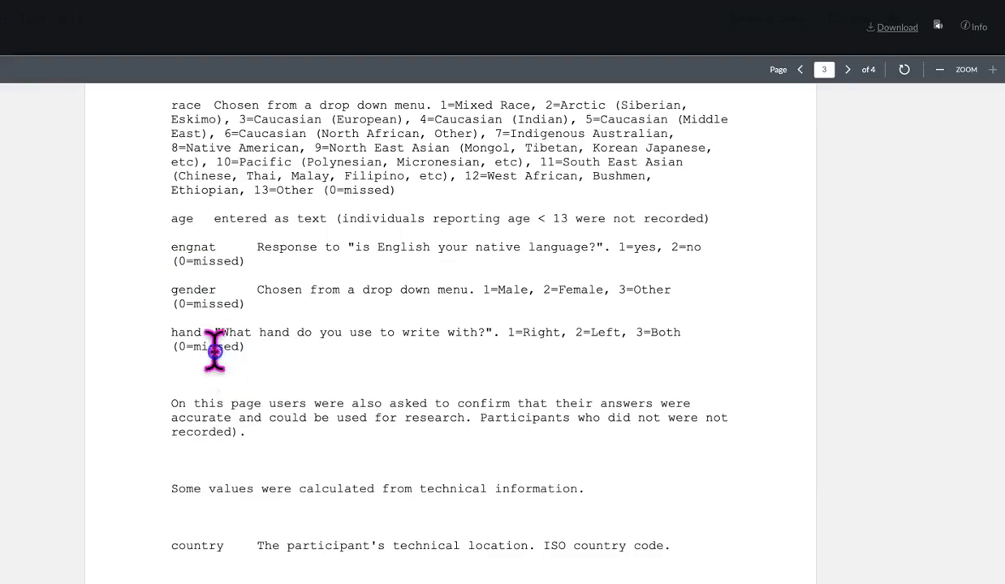
triple_click(214, 348)
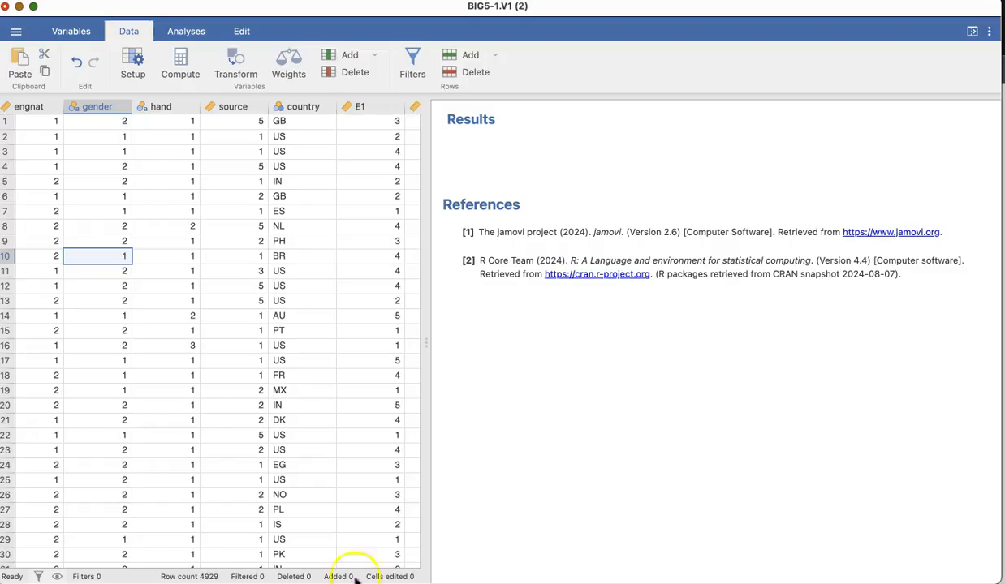
Label the gender variable's levels: 1 as Female, 2 as Male and 3 as Did Not Respond.
double_click(105, 108)
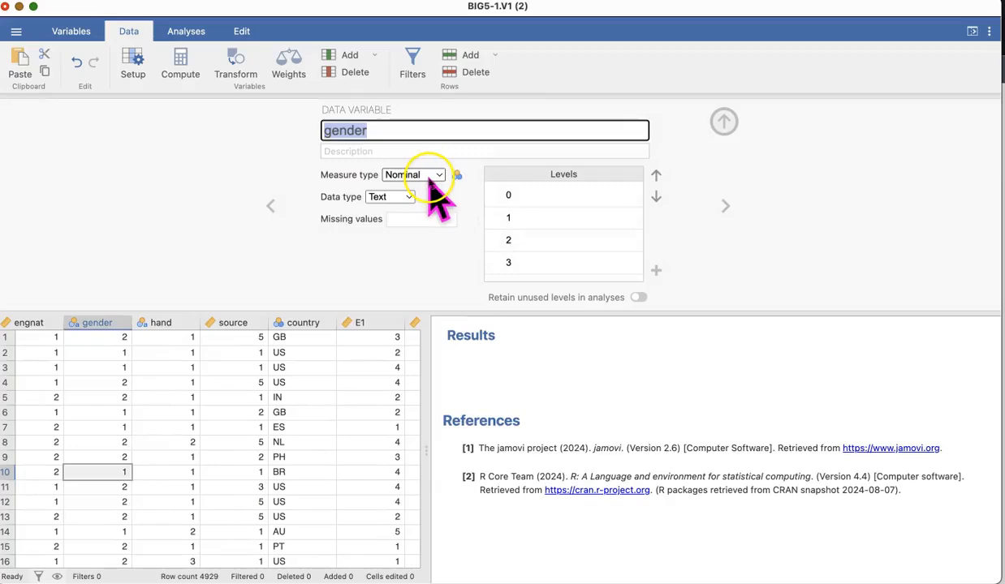
click(512, 218)
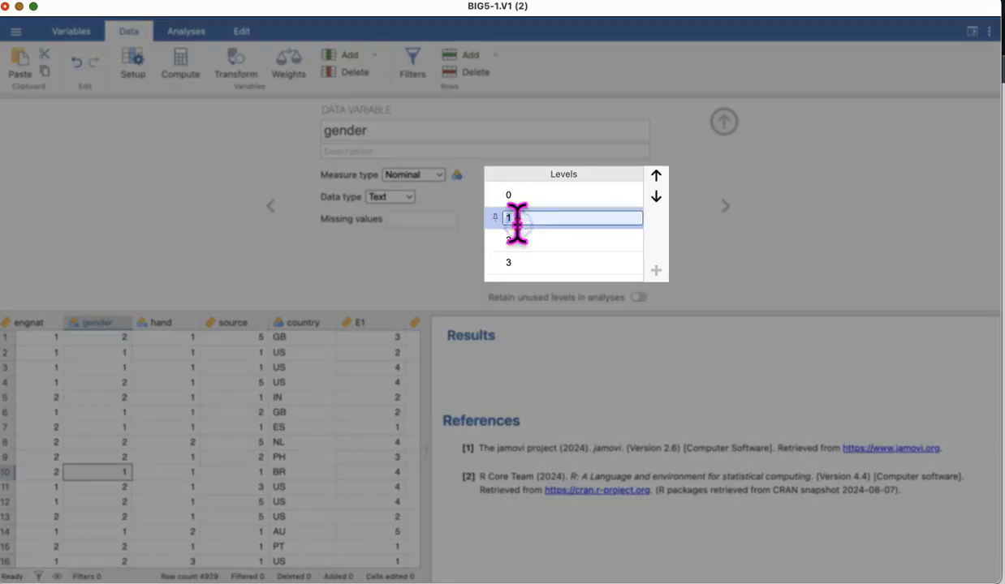
text(Female)
key(Return)
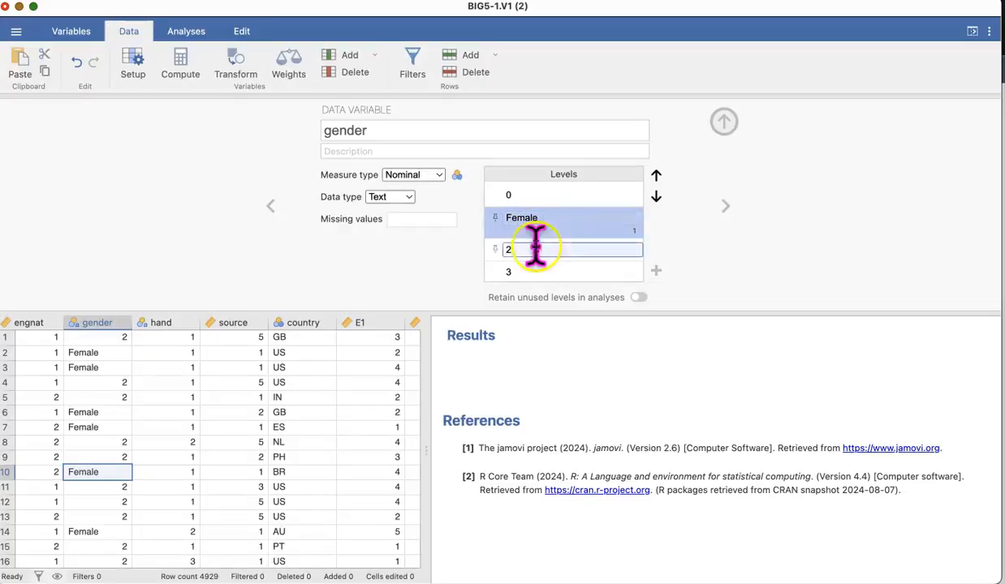
click(536, 247)
text(Male)
click(548, 270)
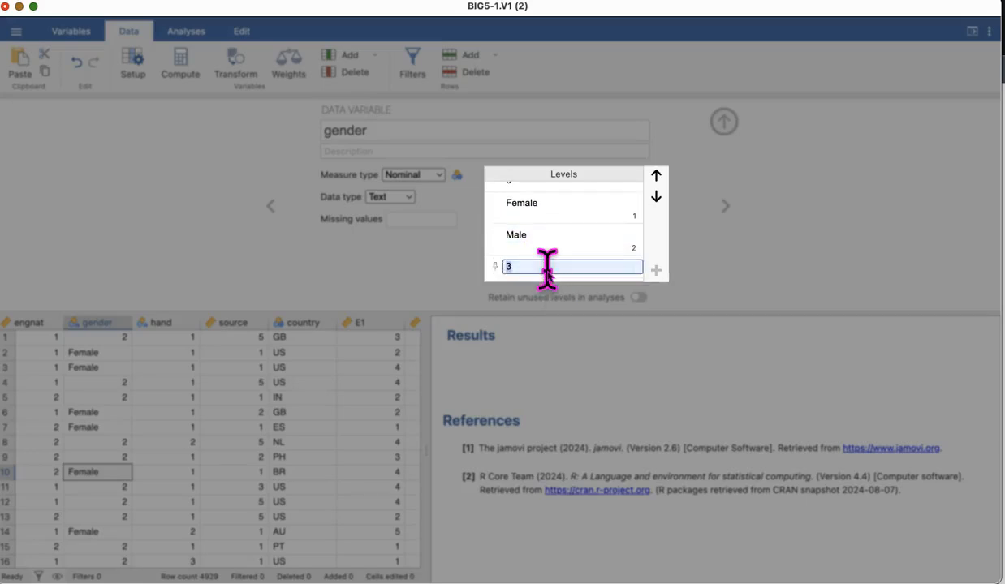
text(Did Not)
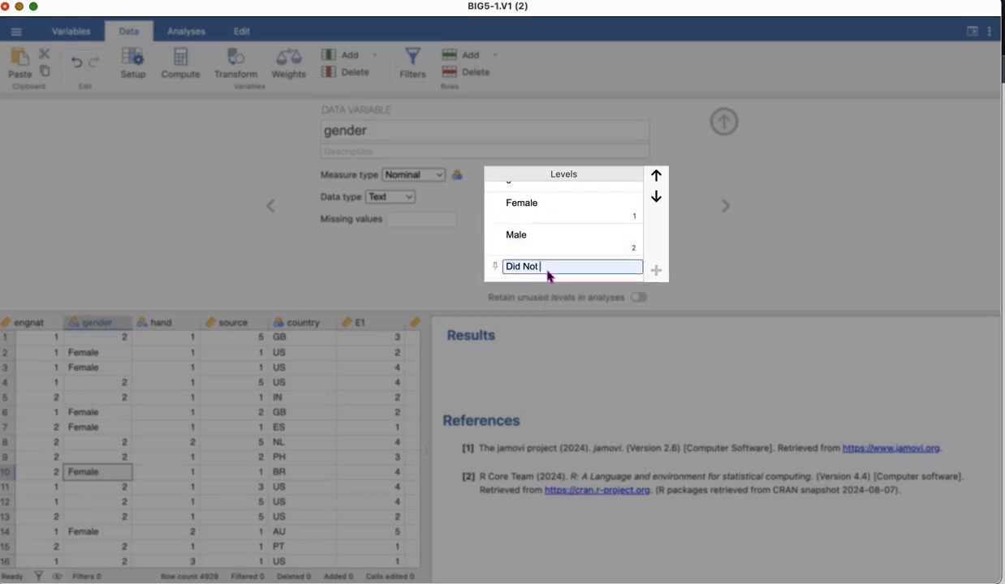
key(Return)
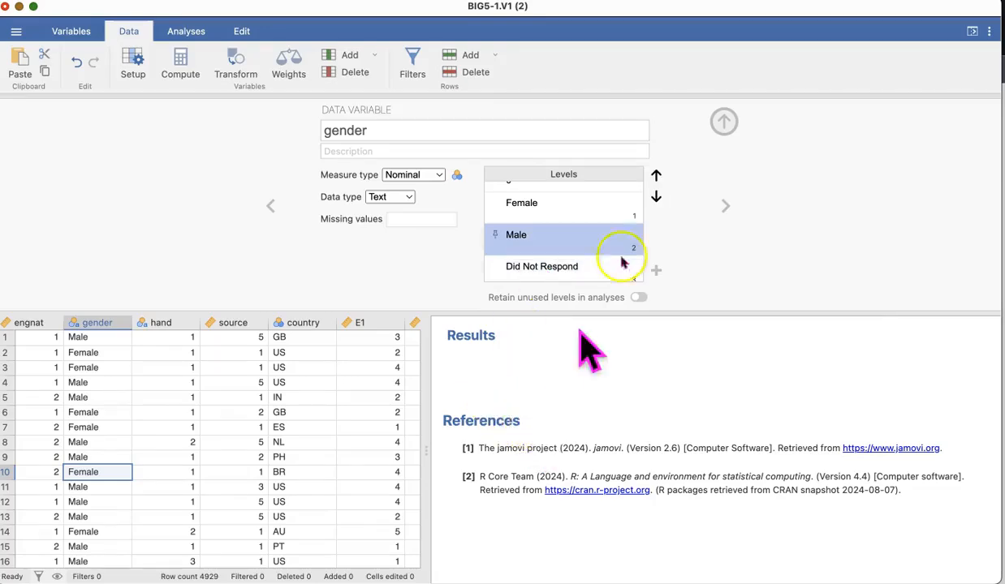
click(724, 122)
Run Descriptives on gender with a frequency table.
click(192, 34)
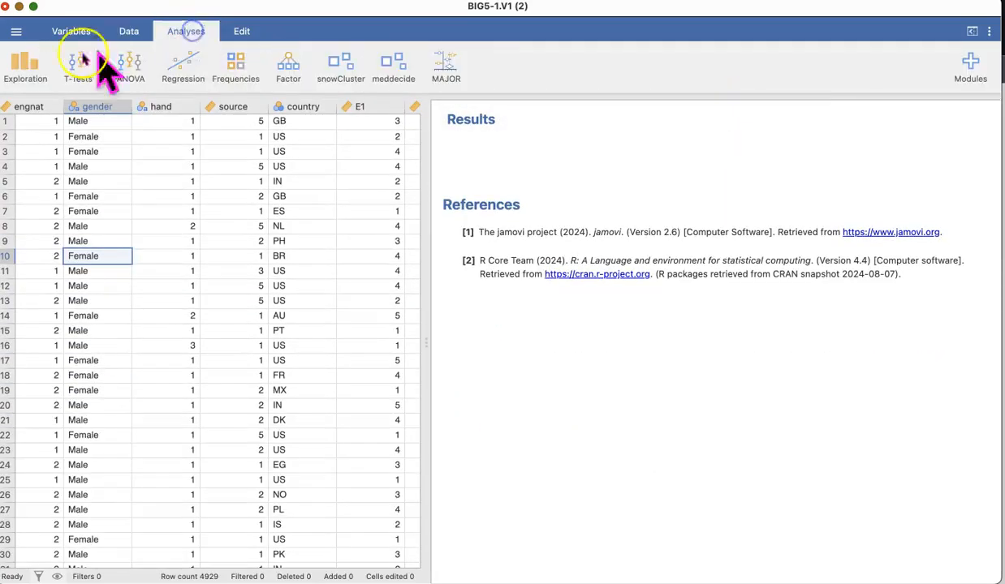
click(25, 65)
click(35, 99)
drag(51, 217, 298, 187)
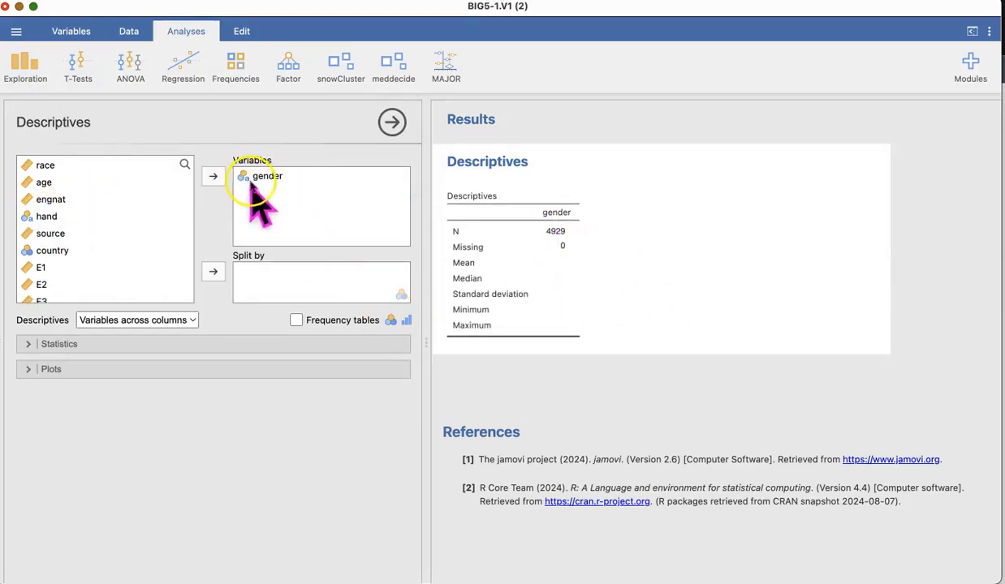
click(296, 320)
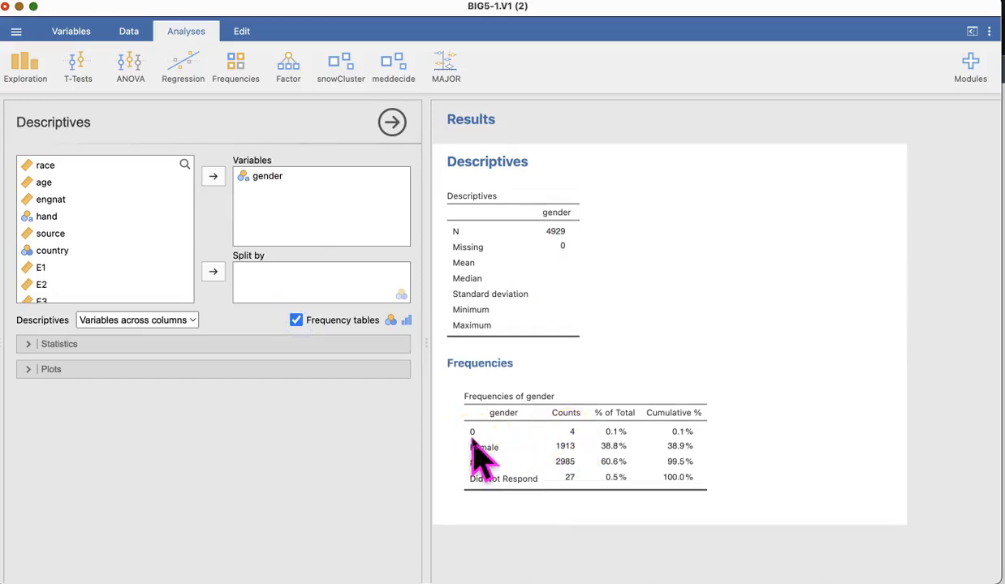
Add a missing-value rule to the gender variable: when $source == 0.
click(130, 33)
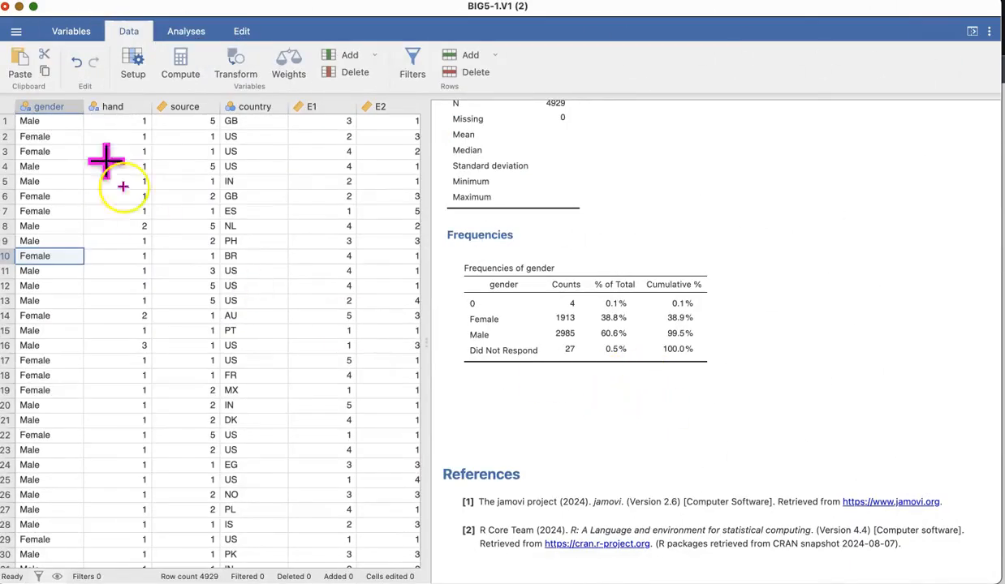
double_click(52, 107)
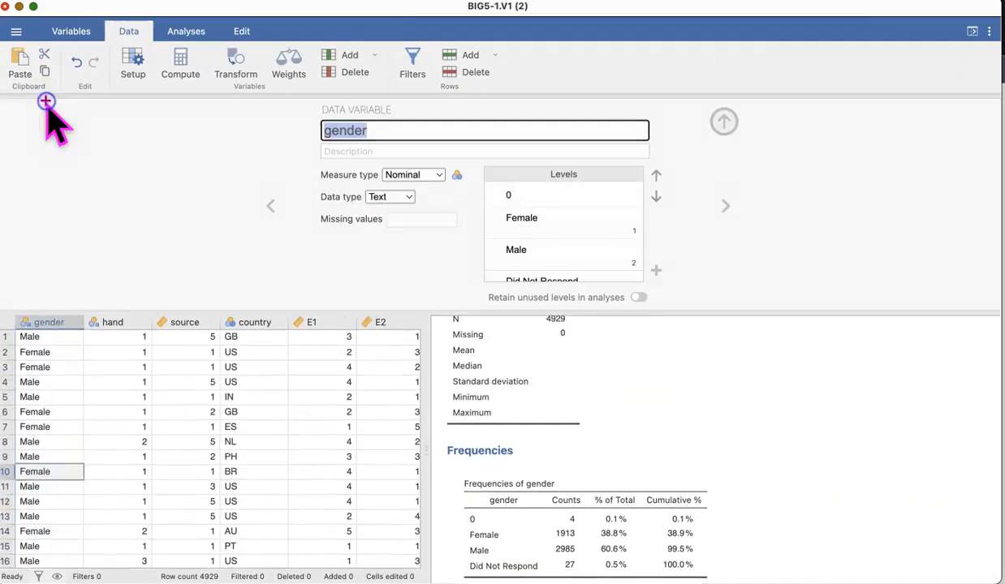
click(399, 218)
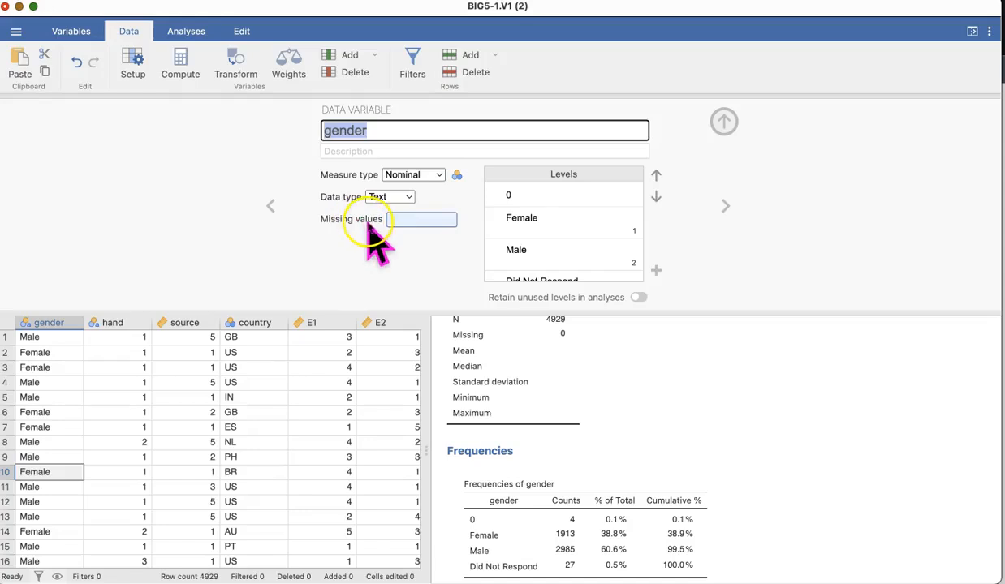
click(369, 221)
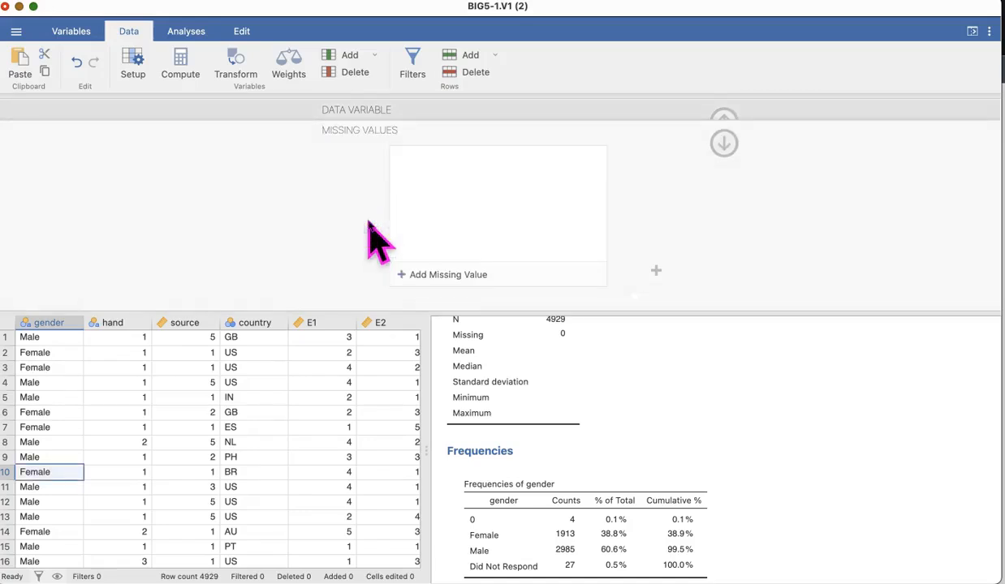
click(451, 275)
text(==)
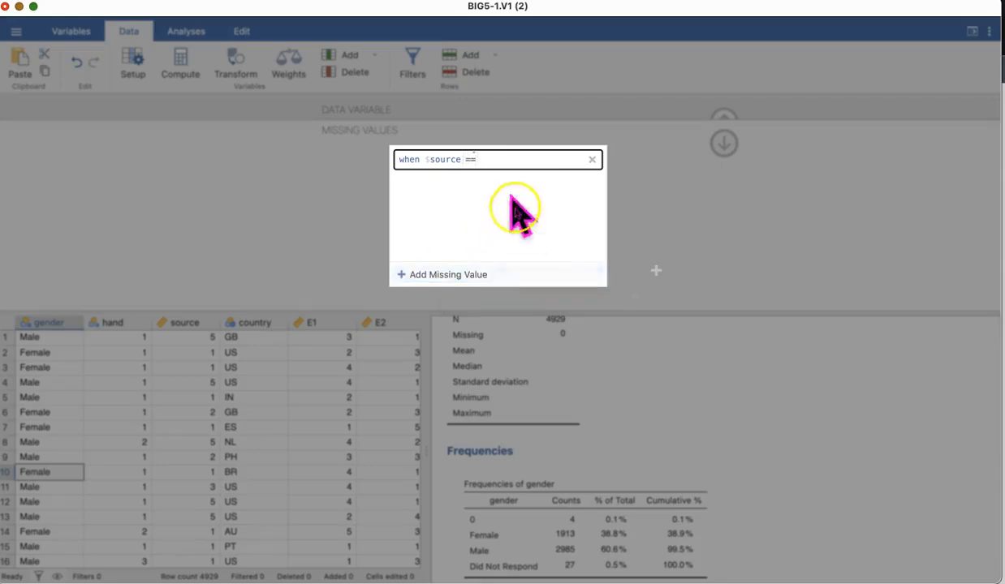
click(500, 161)
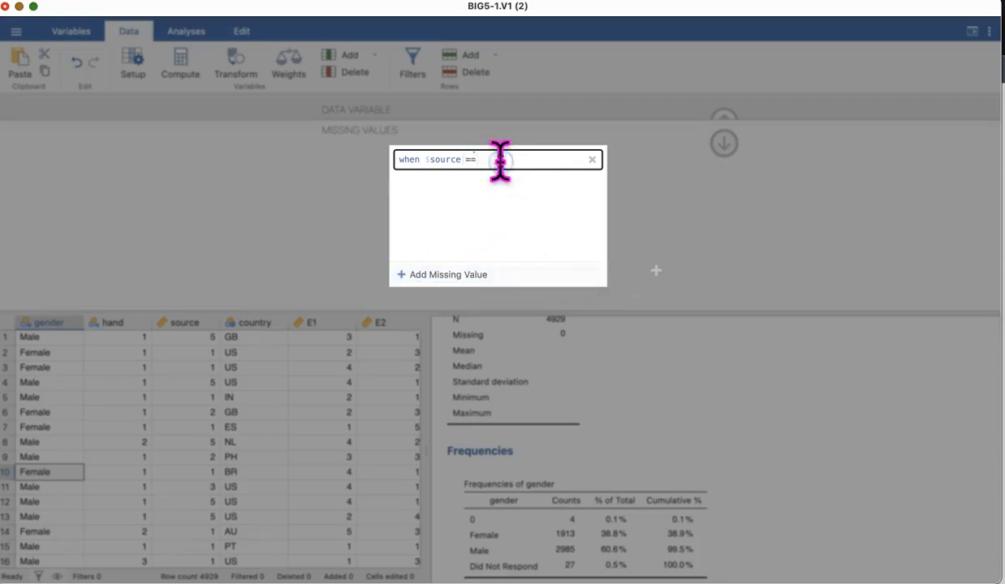
text(0)
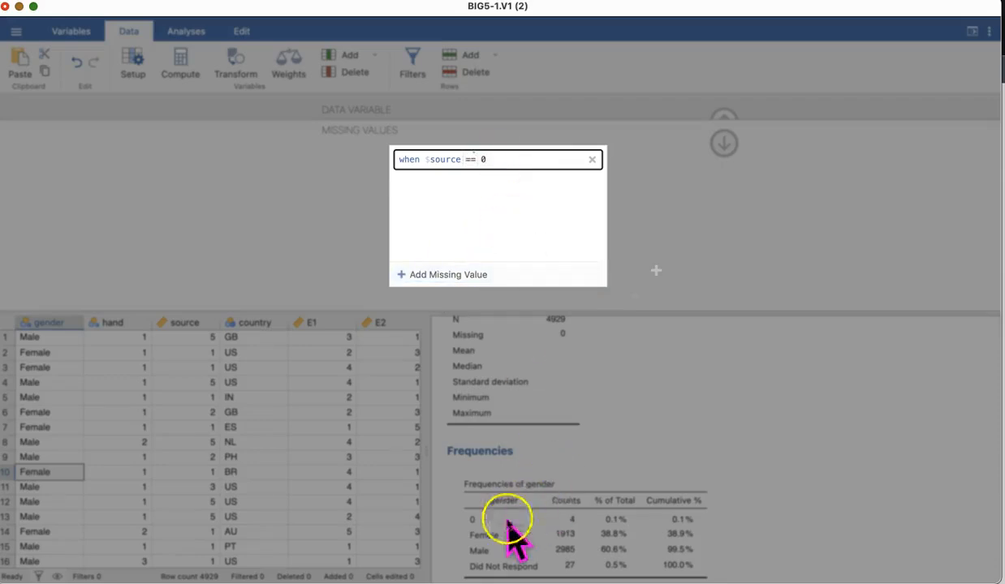
click(569, 525)
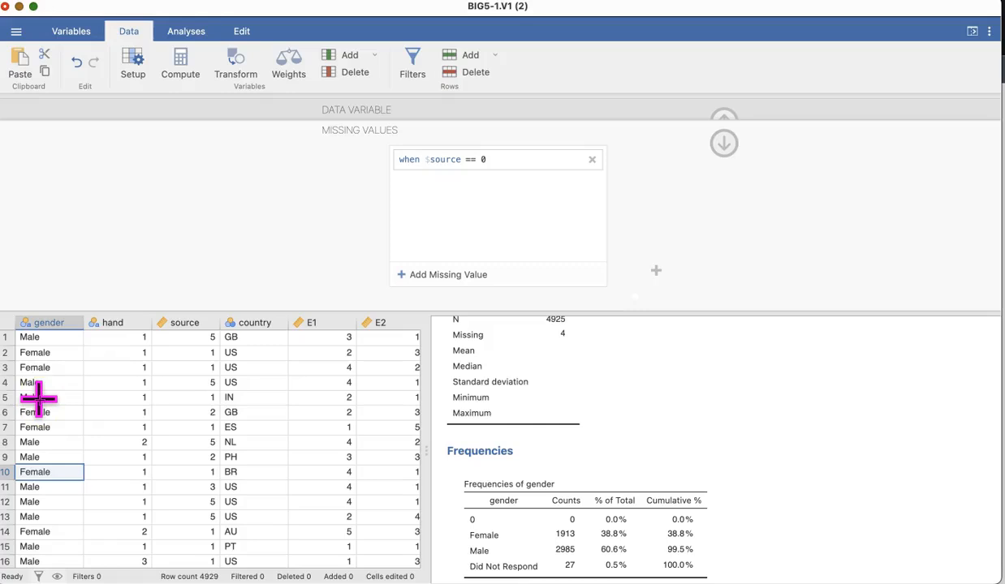
Put the 0 in gender's missing-value rule in quotation marks so it is treated as text.
click(48, 325)
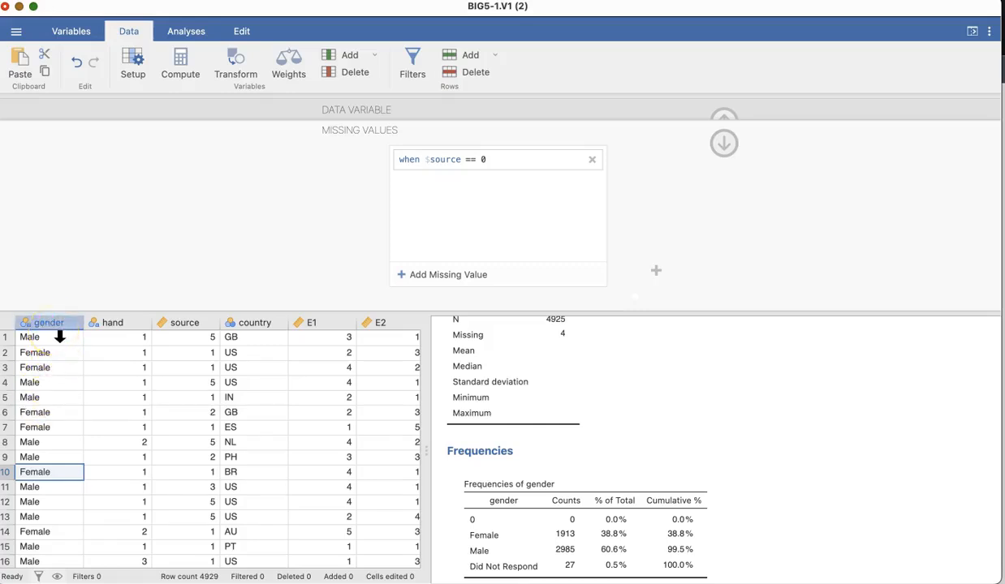
click(479, 159)
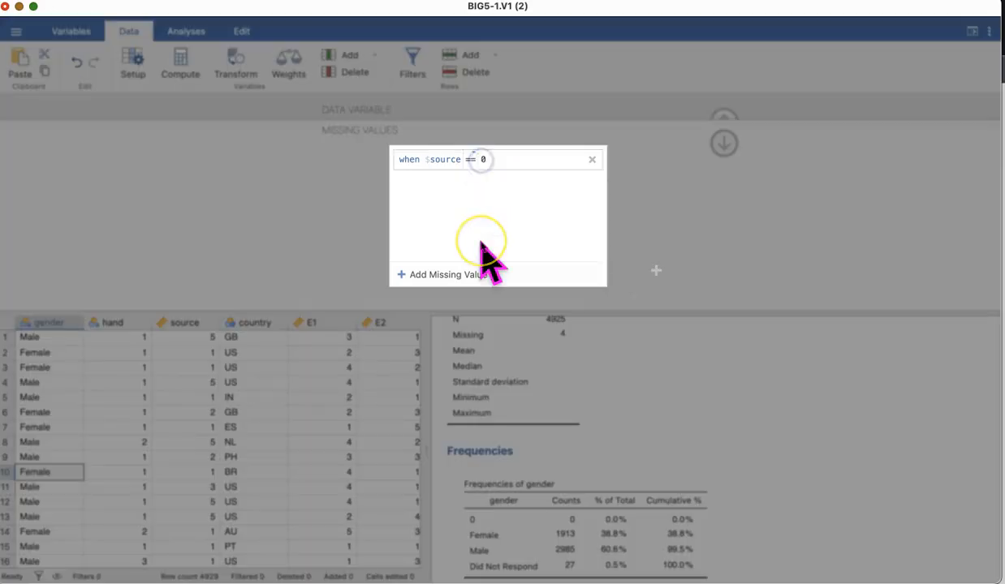
text(")
click(509, 159)
text(')
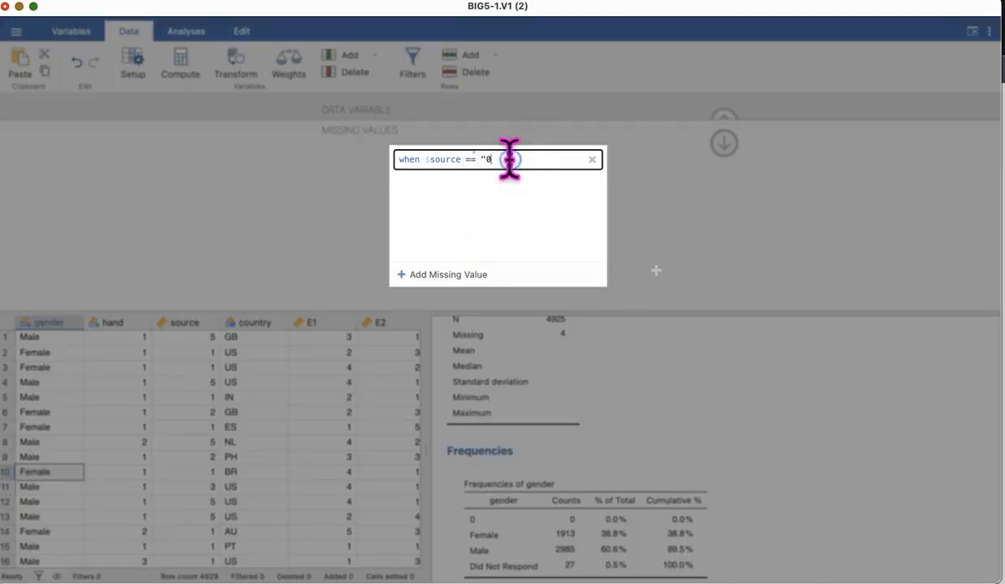
key(Return)
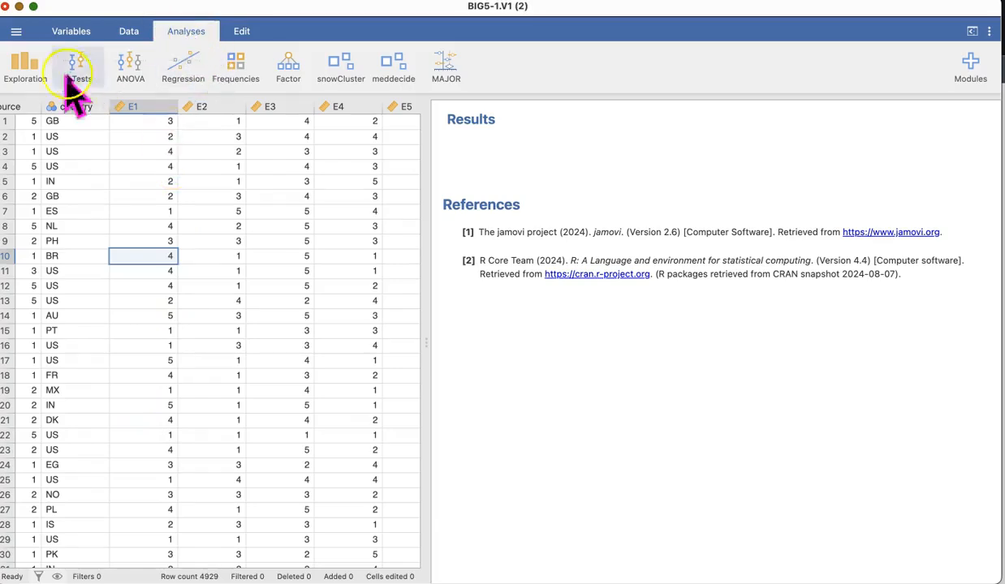
Run Descriptives on E1 and request its frequency table.
click(27, 65)
click(50, 106)
drag(43, 284, 270, 189)
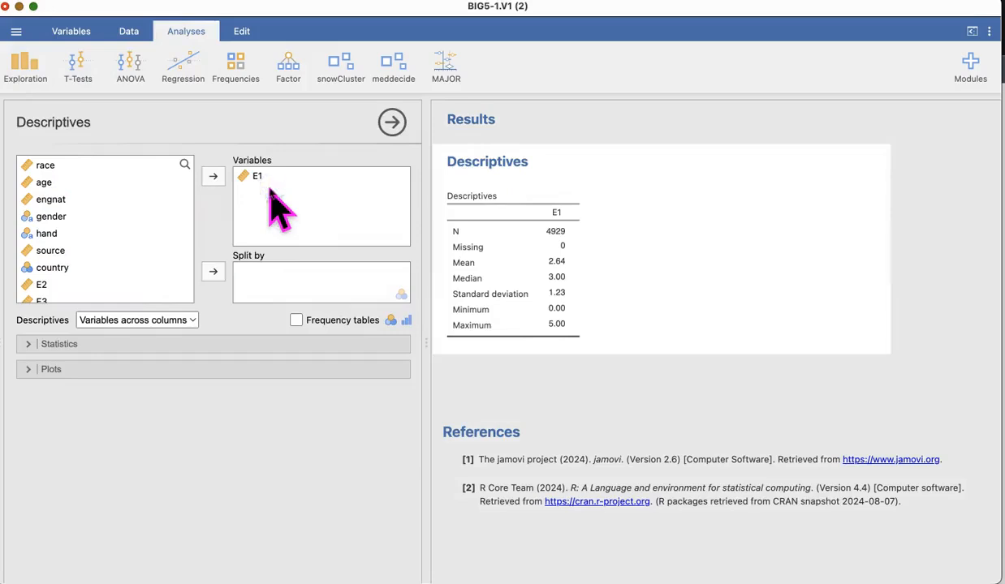
click(297, 320)
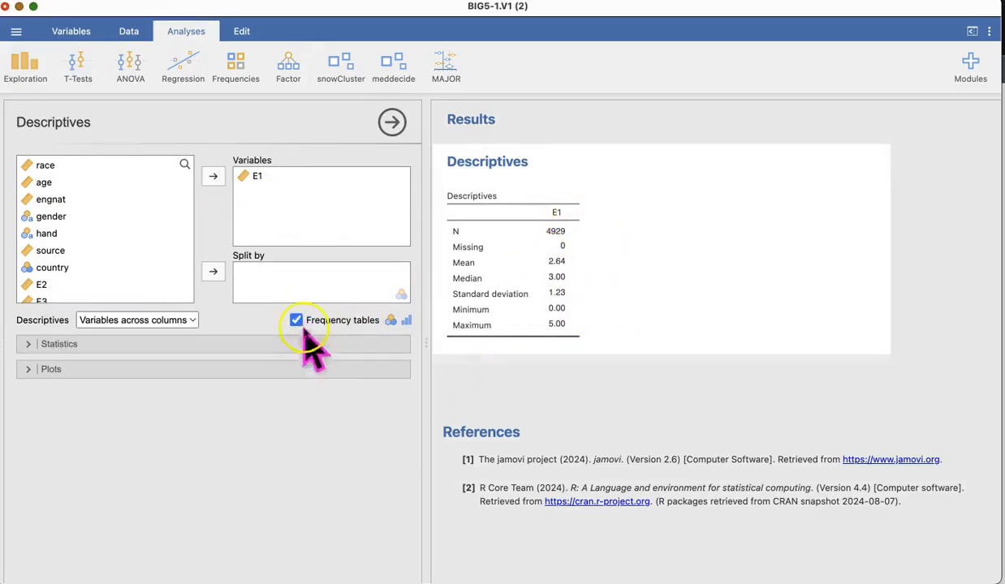
Set the E1 variable's measure type to Nominal and close its setup.
click(128, 31)
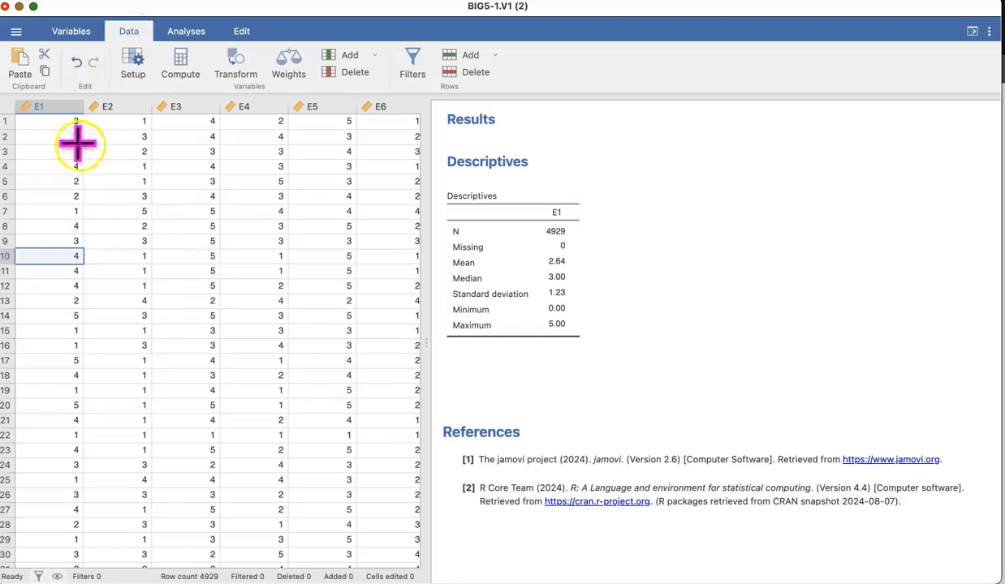
scroll(85, 360, down, 5)
scroll(85, 360, down, 3)
scroll(85, 360, up, 7)
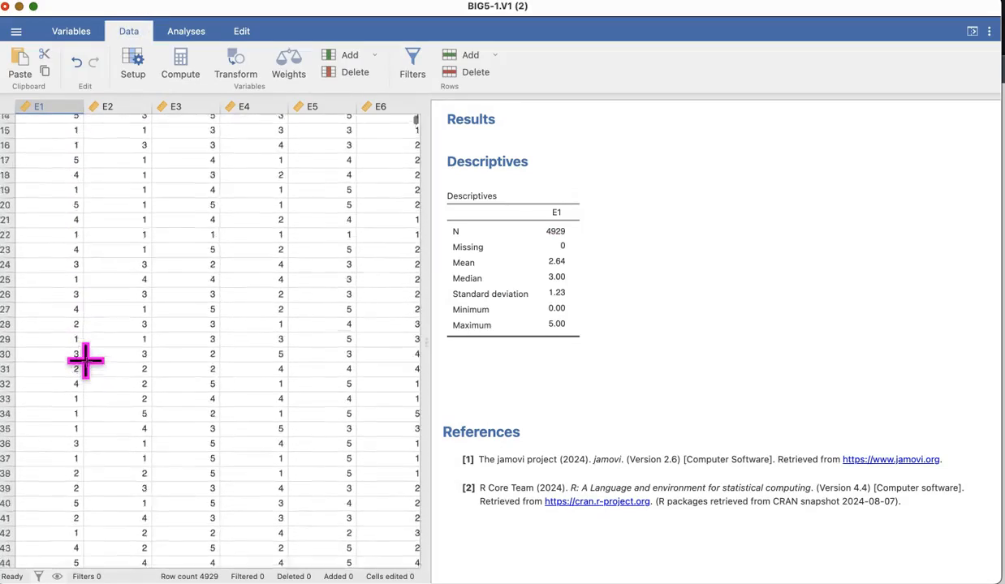
double_click(42, 108)
click(439, 175)
click(430, 192)
click(723, 121)
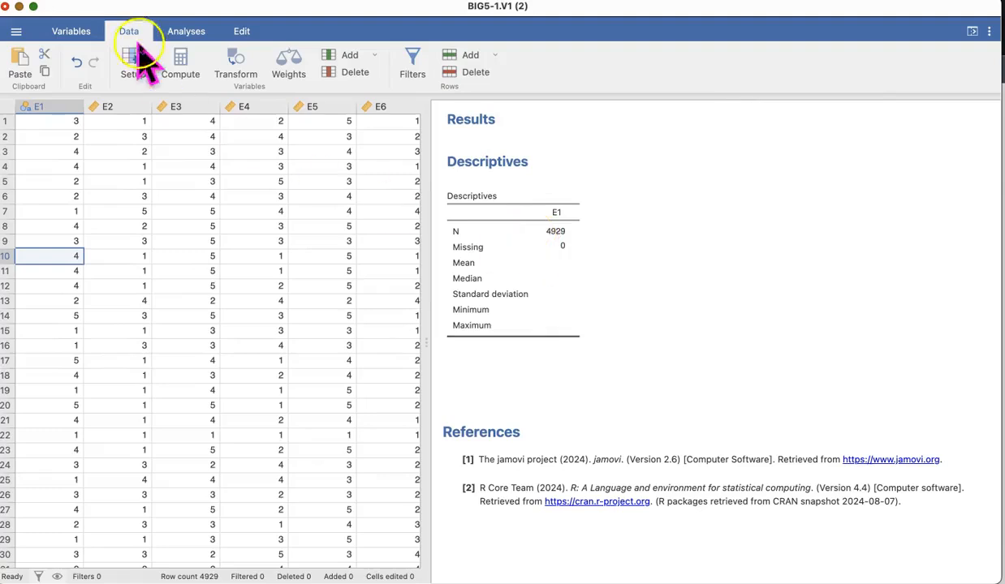
Reopen the E1 Descriptives analysis and turn on its frequency table.
click(572, 237)
click(253, 178)
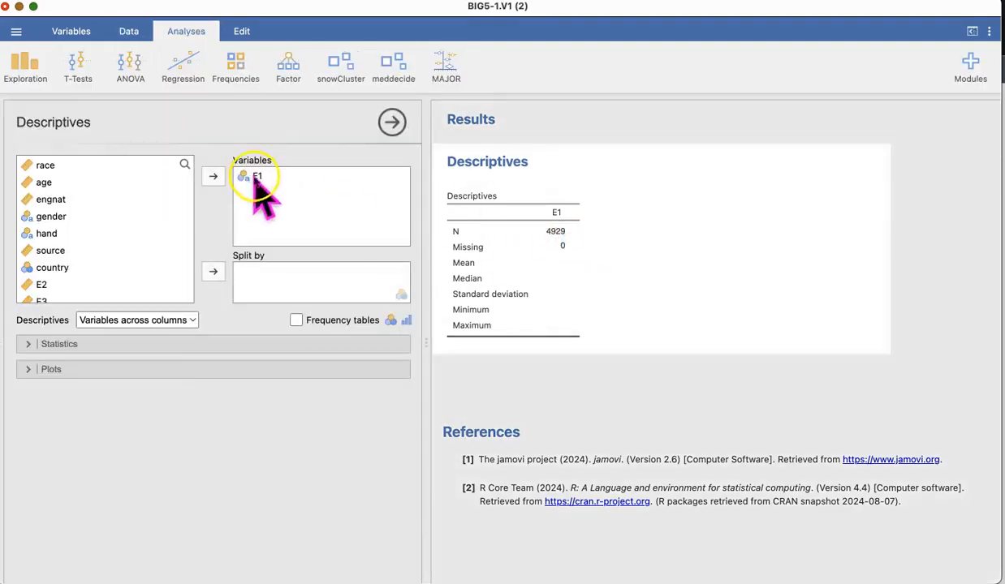
click(297, 319)
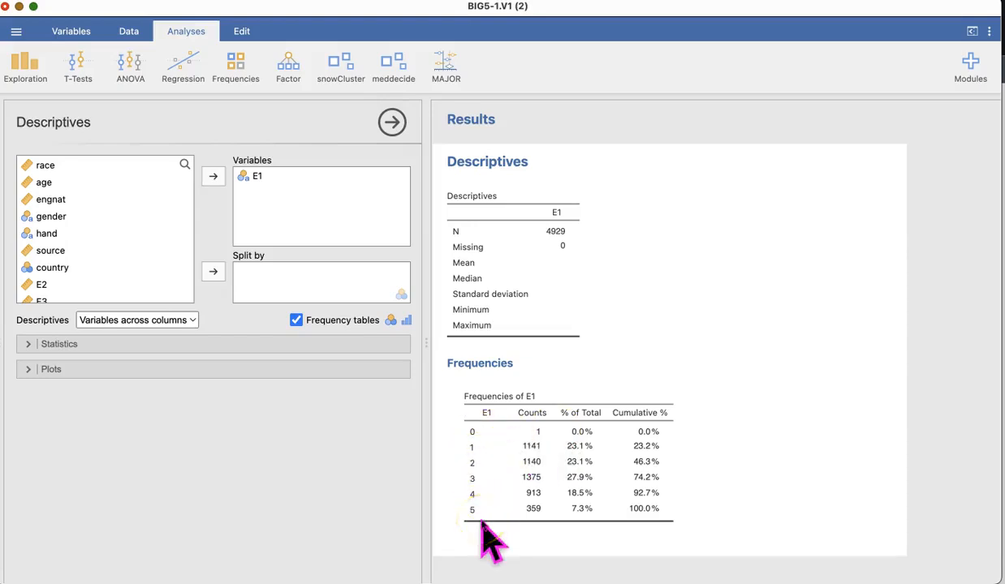
Set the E1 variable's measure type back to Continuous.
click(130, 34)
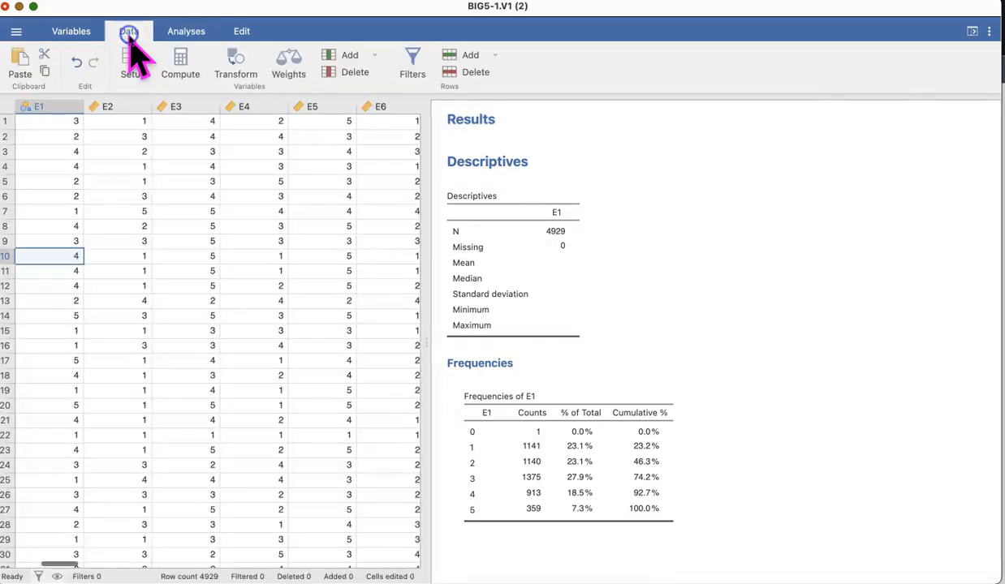
scroll(130, 165, left, 2)
double_click(101, 112)
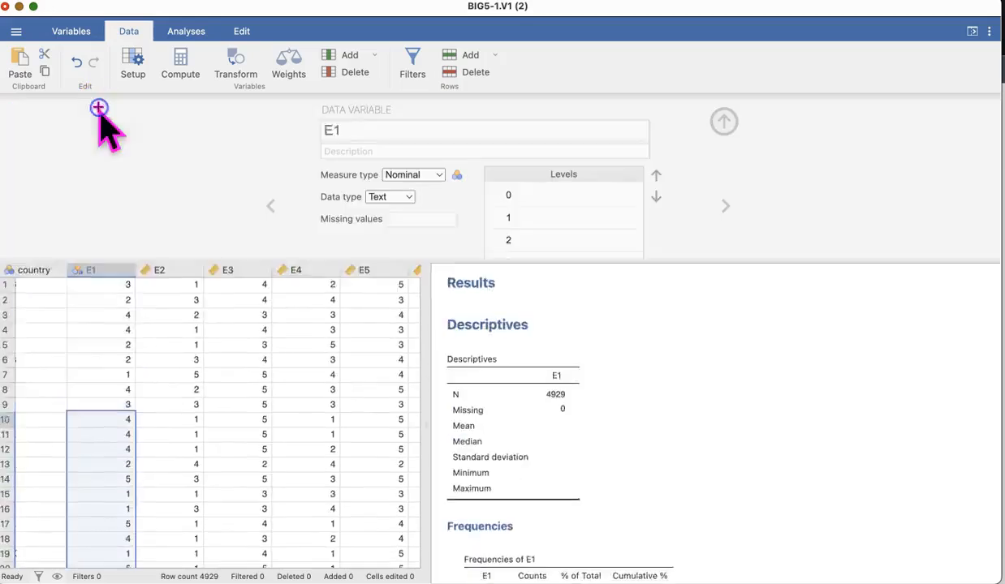
click(438, 175)
click(438, 228)
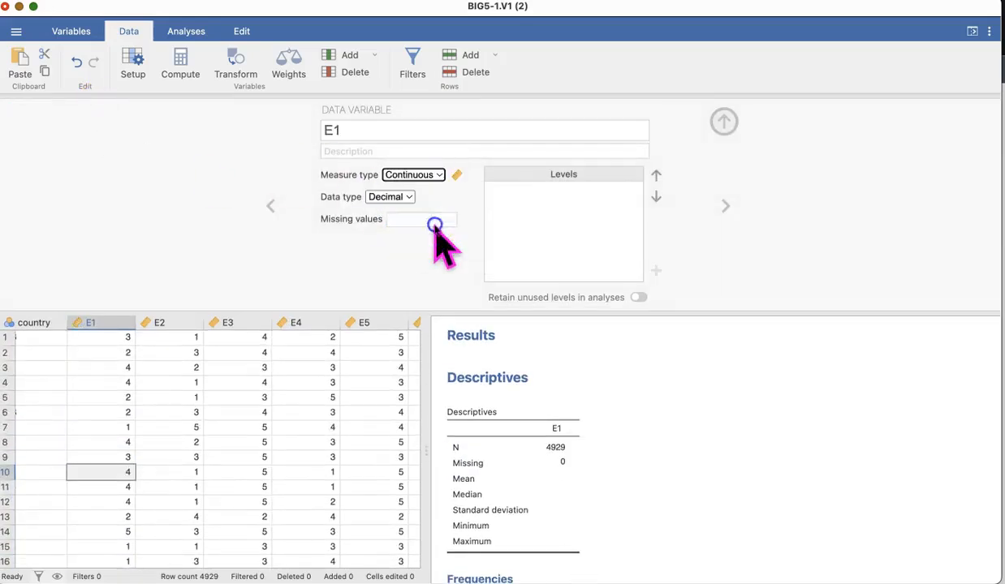
Define a missing value rule for E1 where the source equals 0 and close the variable setup.
click(388, 220)
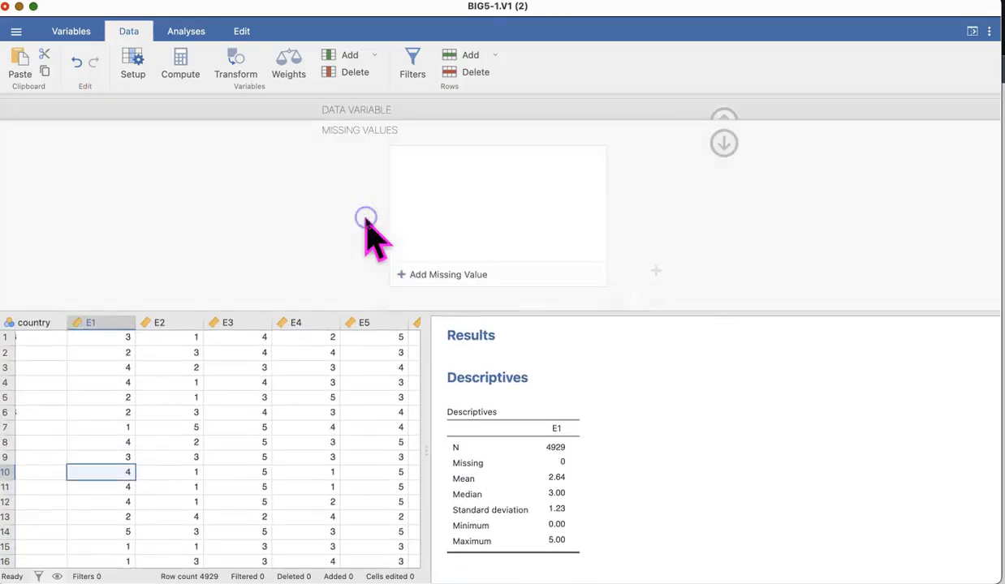
click(427, 275)
click(429, 278)
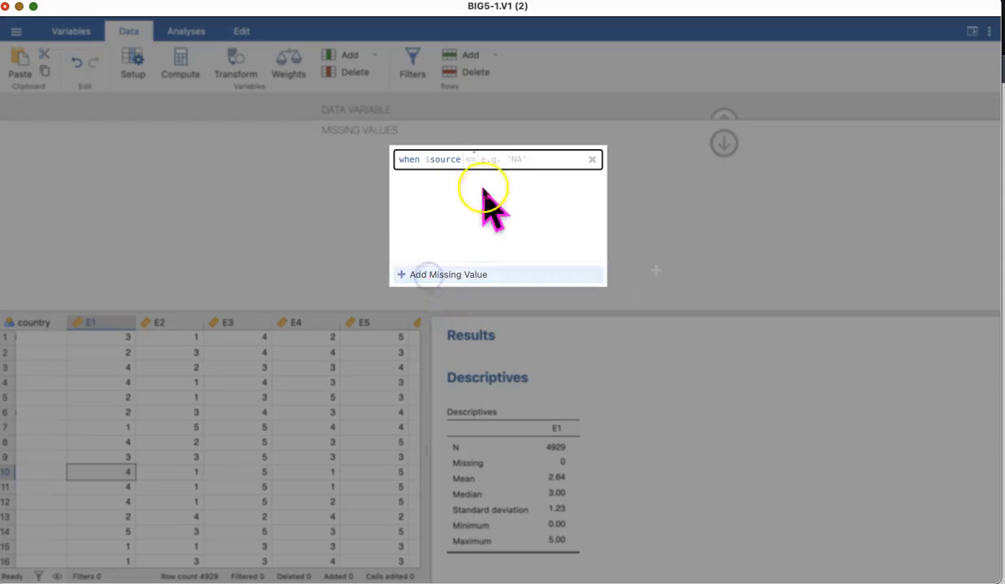
text(== 0)
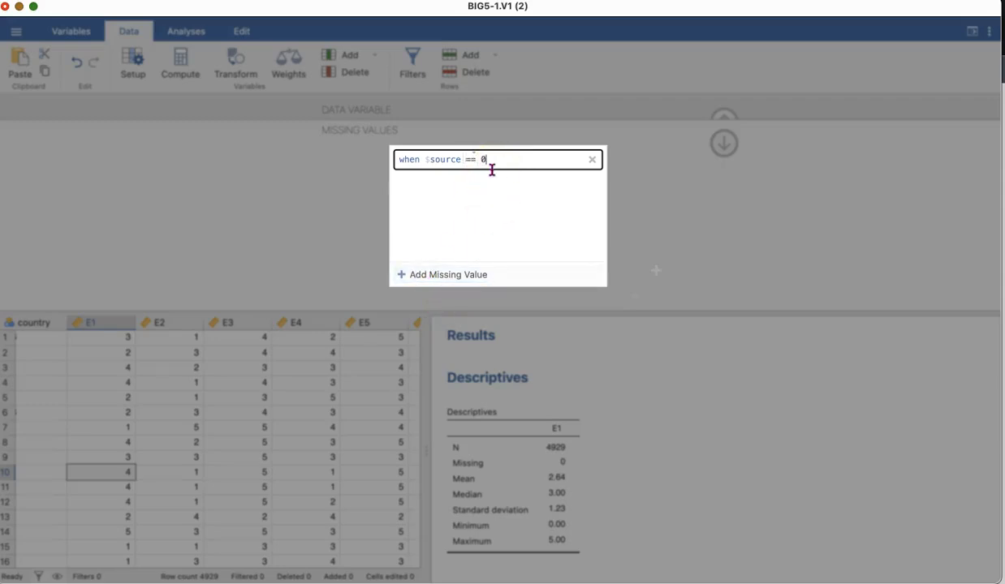
key(Return)
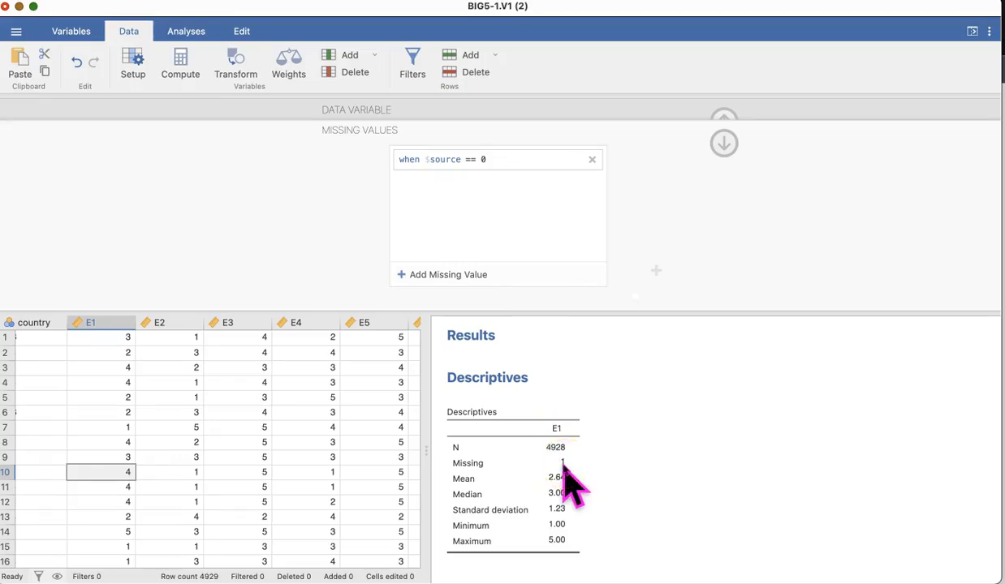
click(724, 121)
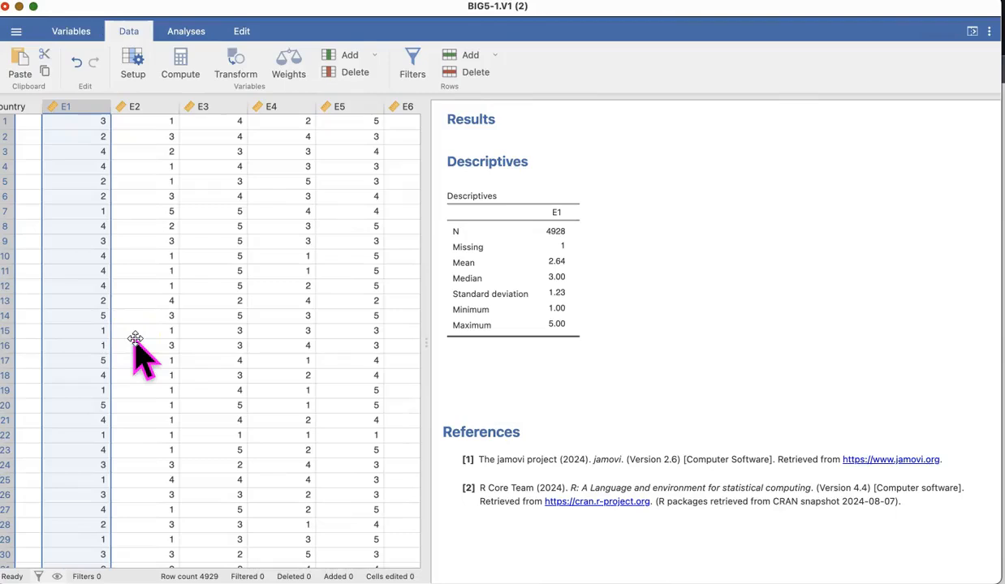
Define 0 as a missing value for variables E1 through E5 together, using the rule source == 0.
double_click(85, 106)
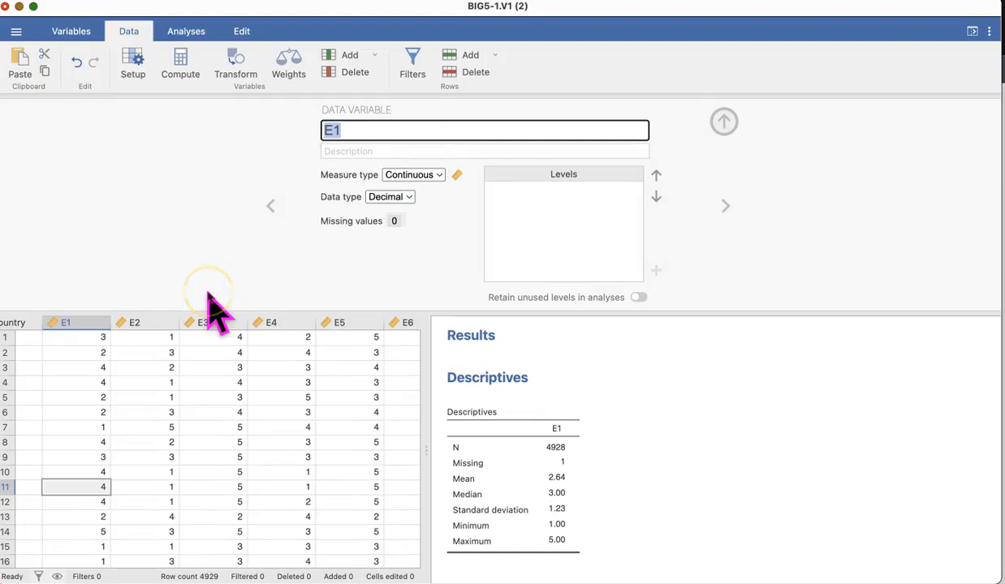
shift+click(140, 323)
shift+click(205, 321)
shift+click(264, 321)
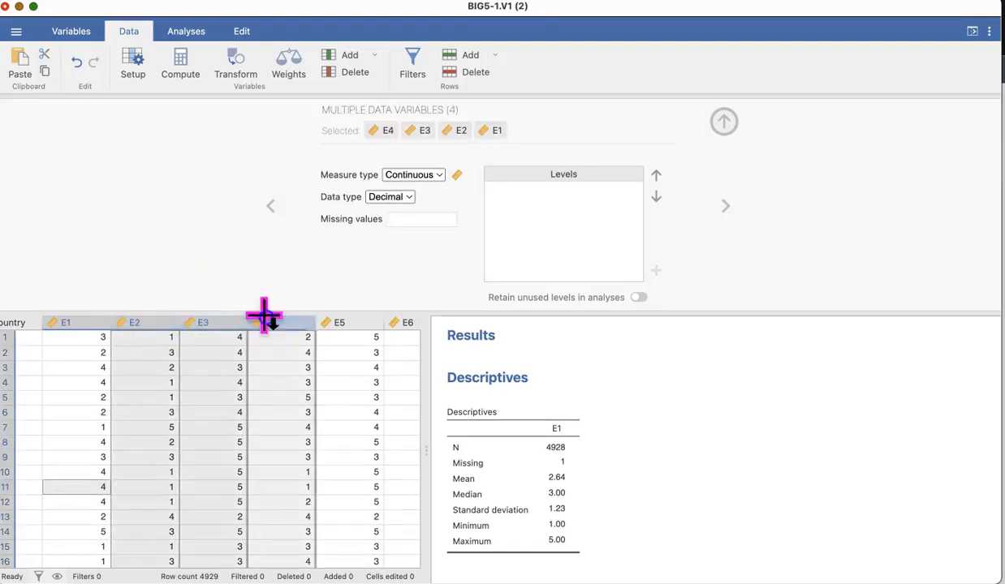
shift+click(332, 321)
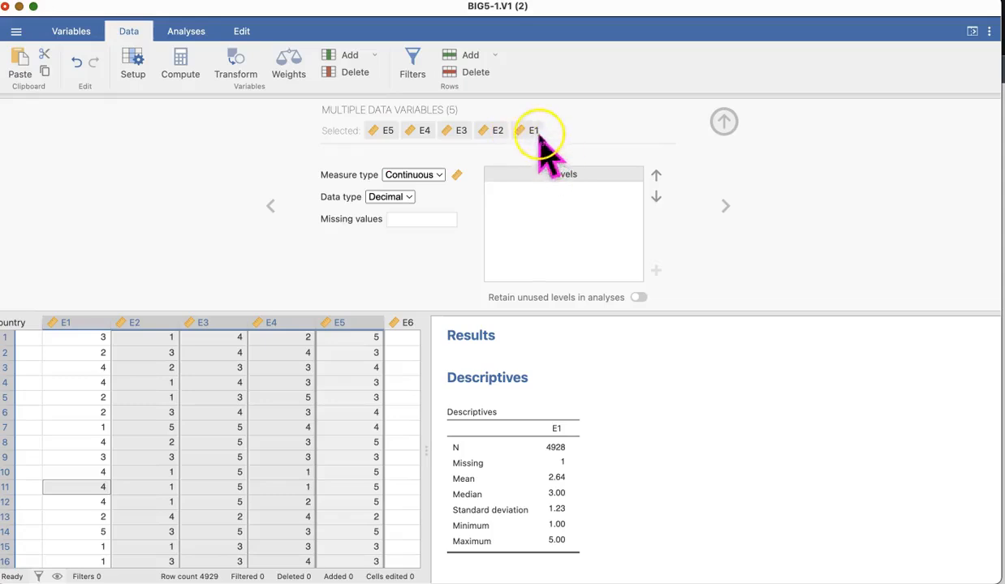
click(373, 221)
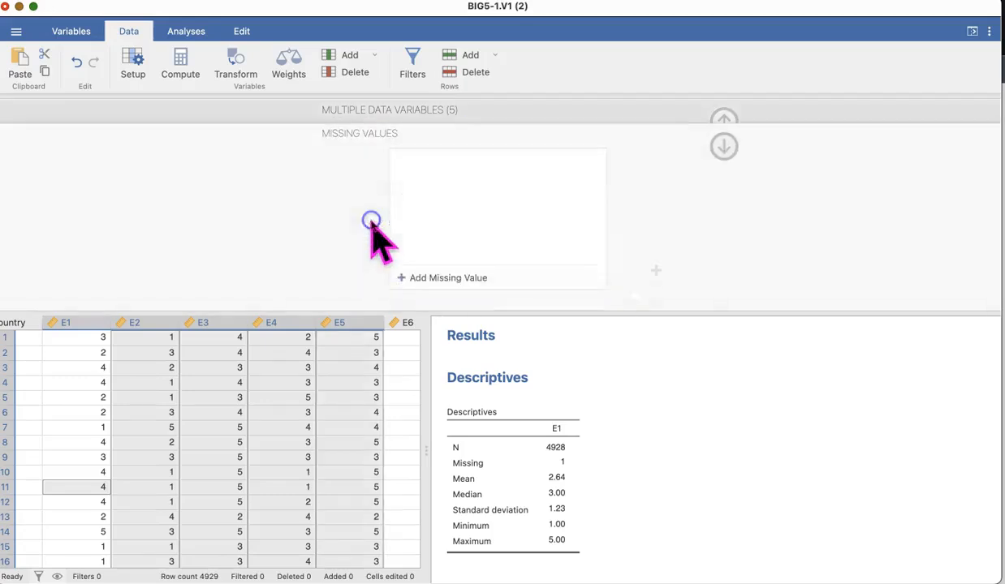
click(429, 271)
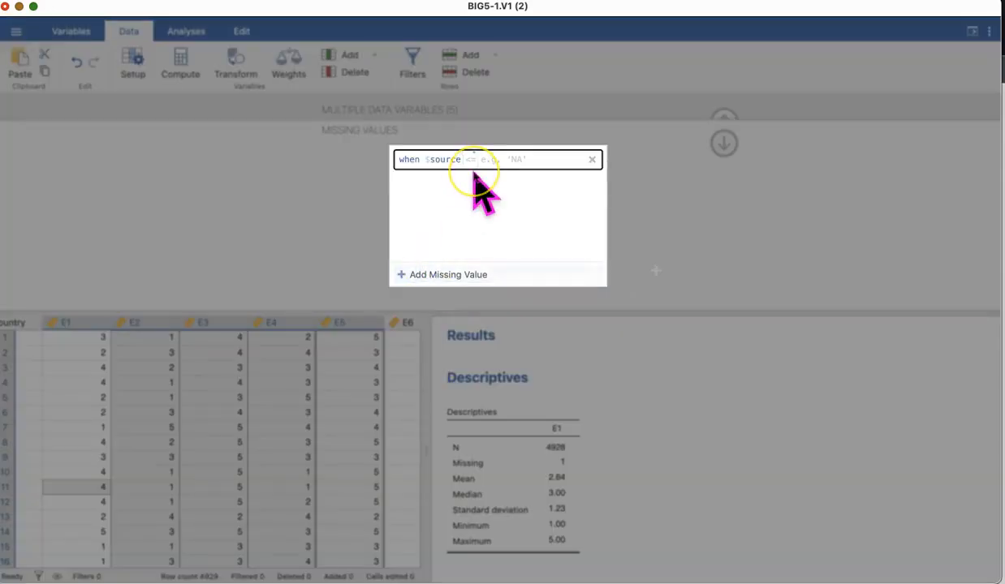
text(==)
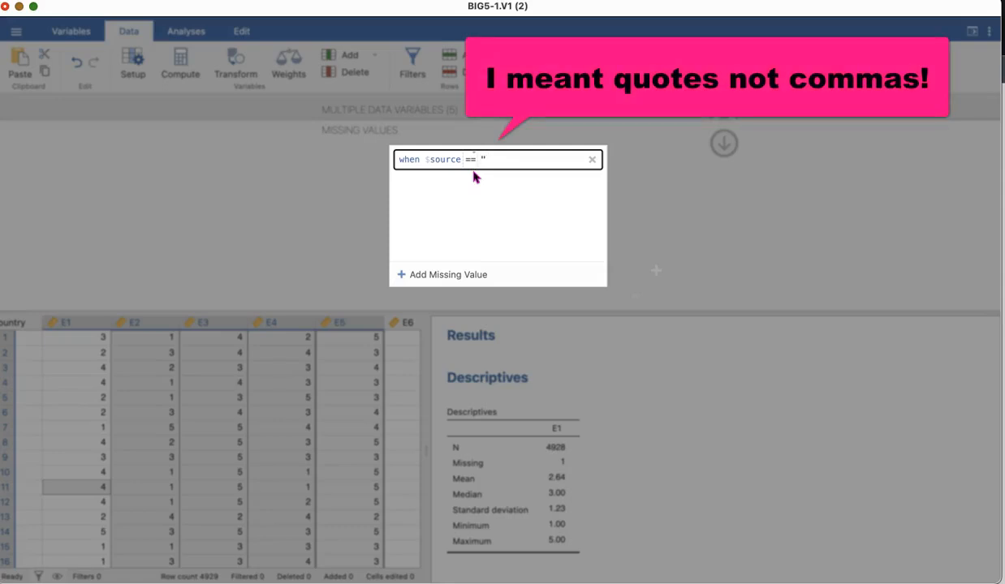
text(C)
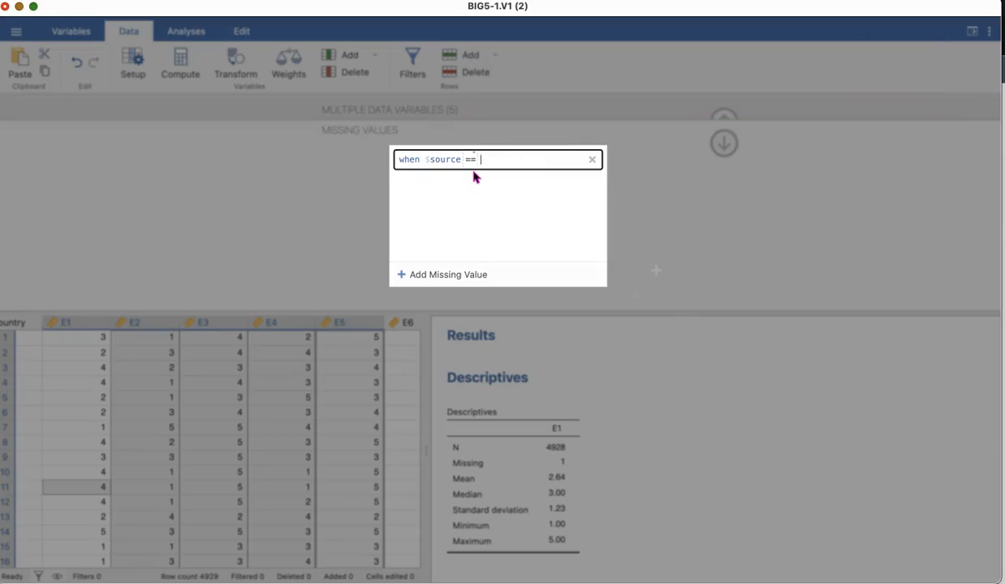
click(474, 177)
click(557, 471)
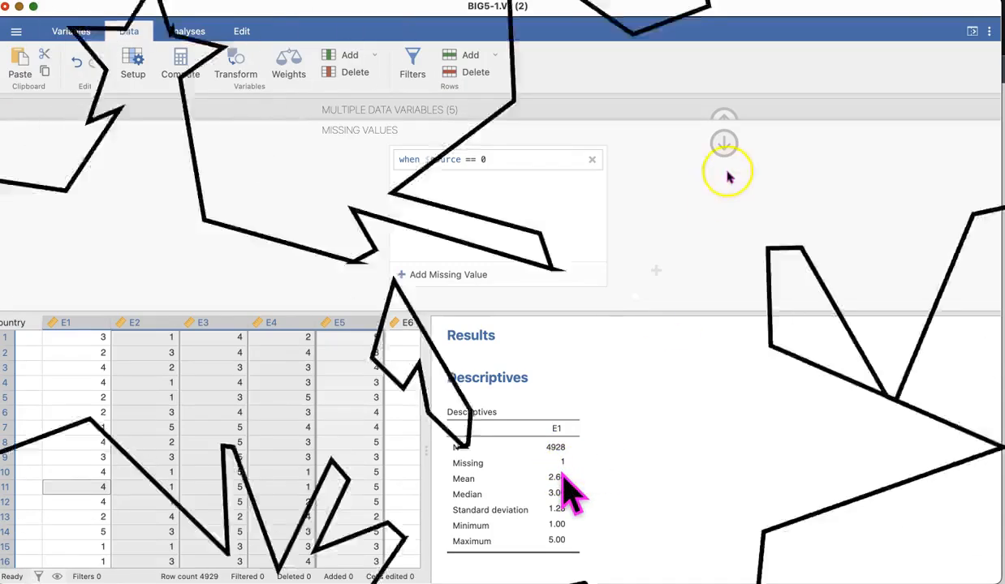
click(723, 146)
Reopen the existing E1 Descriptives analysis and add E2, E3 and E4 to its variables.
click(540, 444)
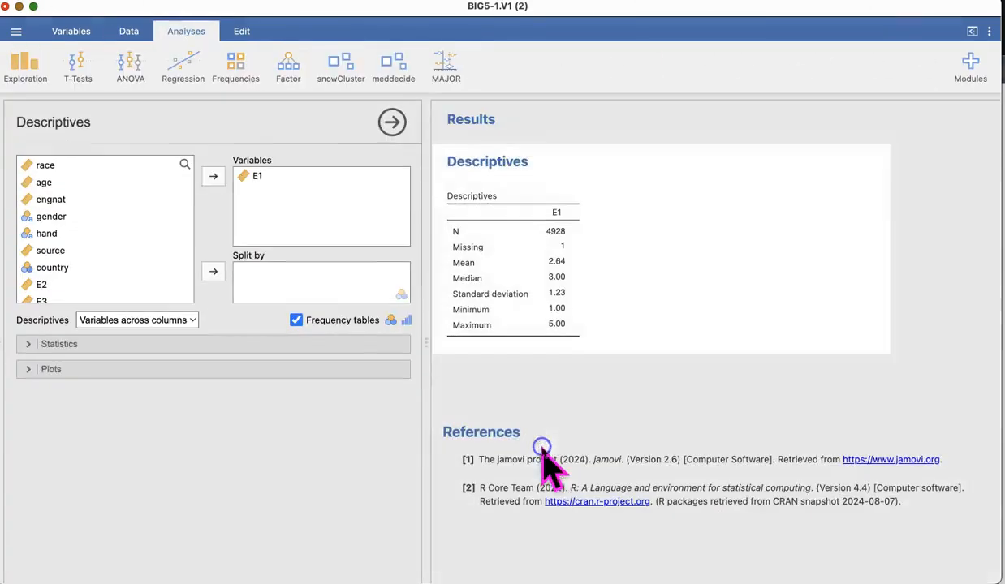
drag(43, 286, 268, 199)
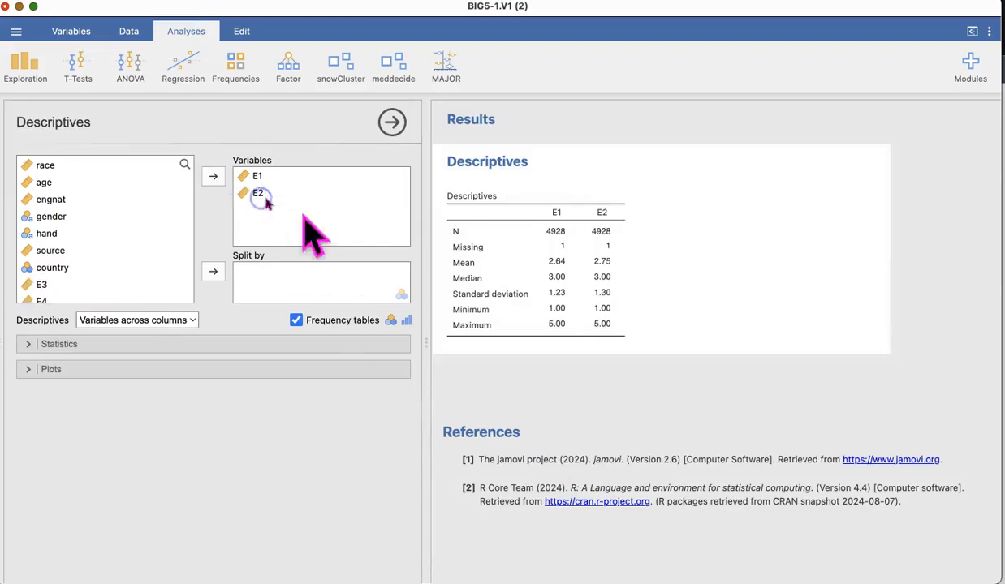
drag(36, 285, 251, 212)
drag(39, 286, 263, 235)
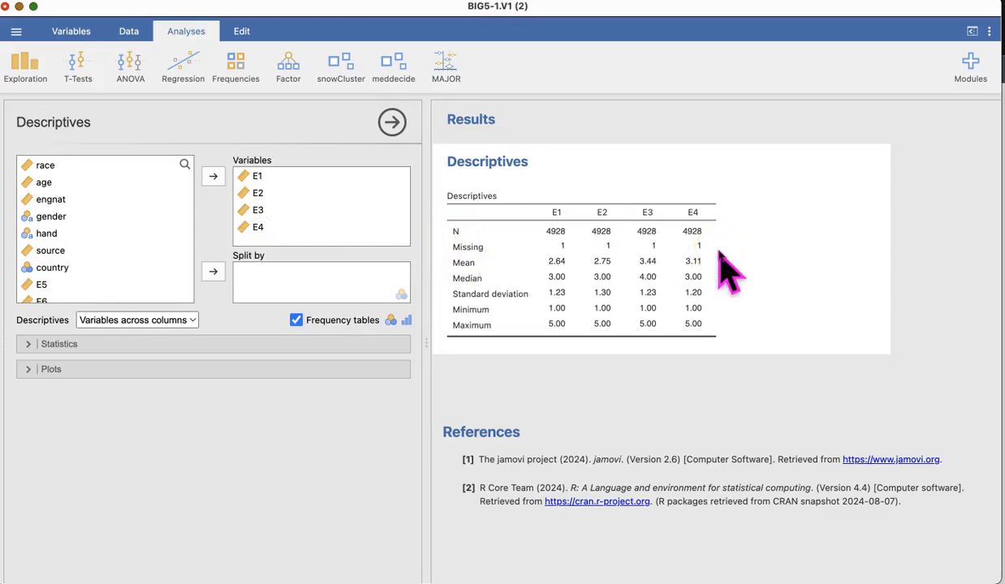
click(91, 556)
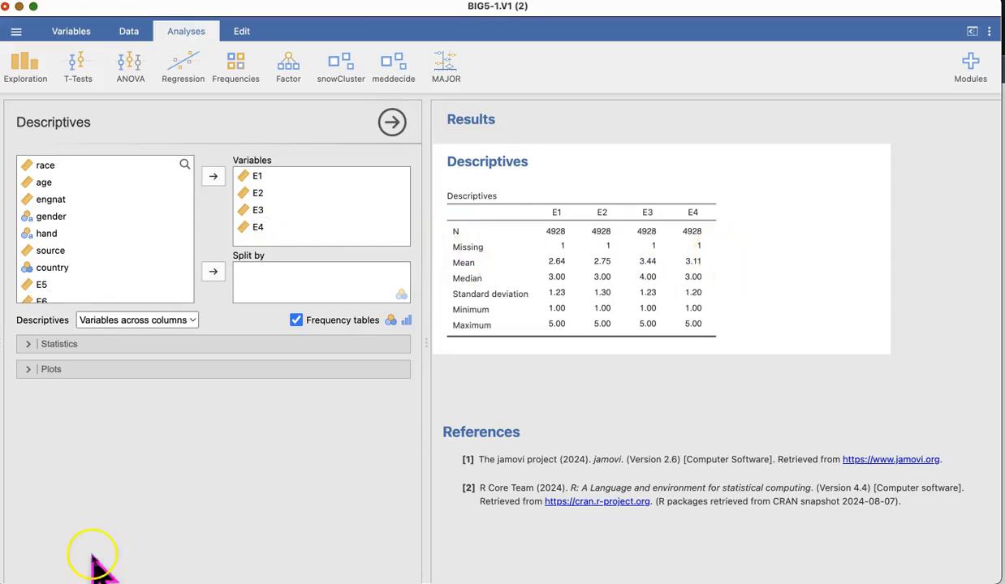